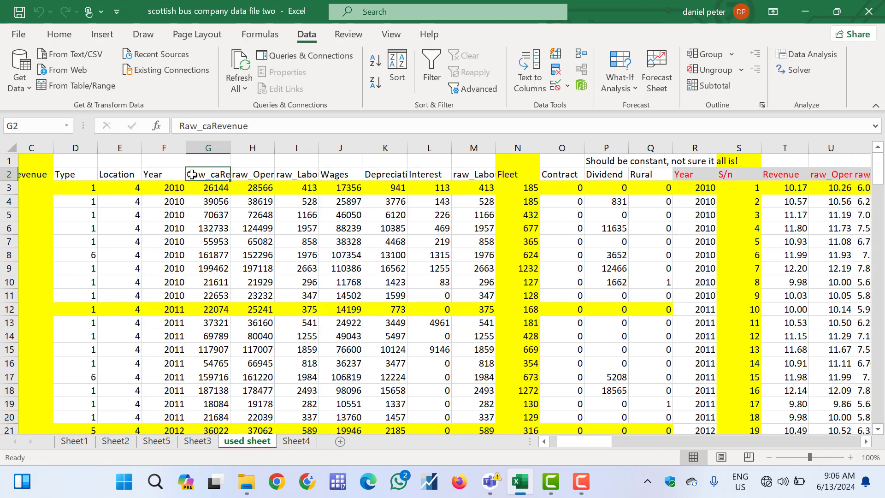
scroll(191, 175, right, 1)
scroll(192, 174, left, 3)
scroll(191, 174, right, 1)
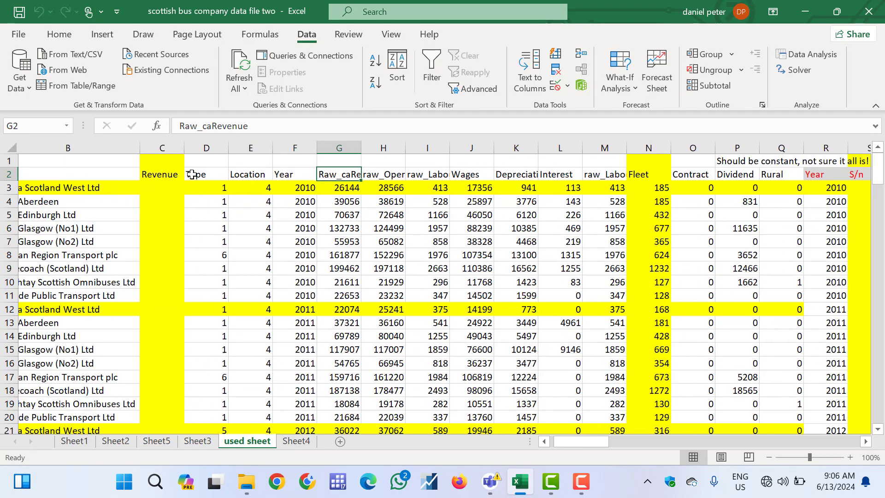
scroll(192, 174, left, 1)
scroll(192, 175, right, 2)
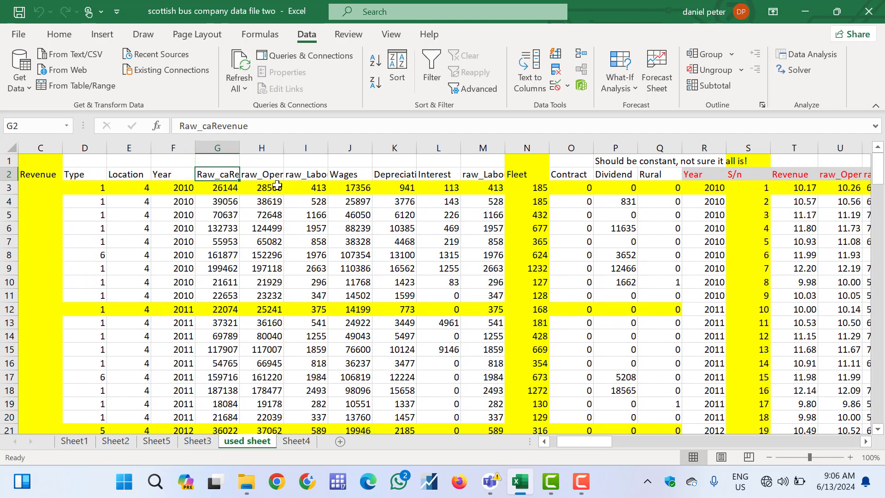
Open the Regression tool from the Data Analysis tools and move its dialog clear of the data columns
click(46, 34)
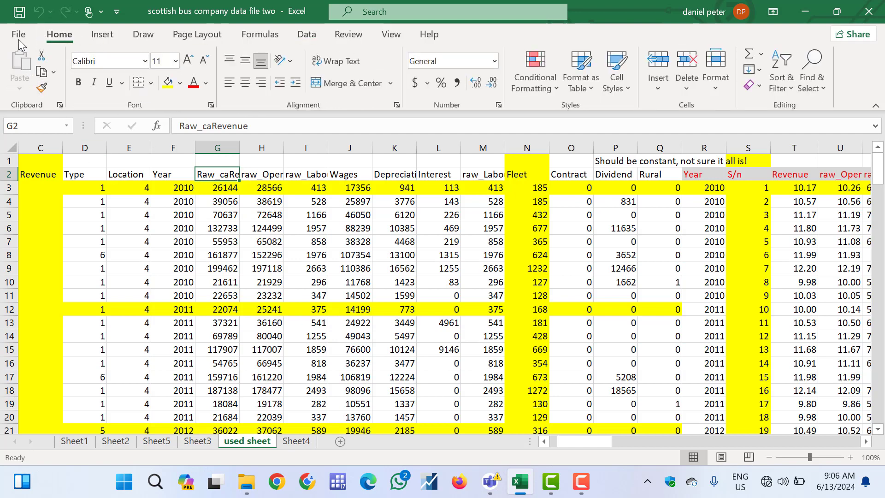
click(313, 39)
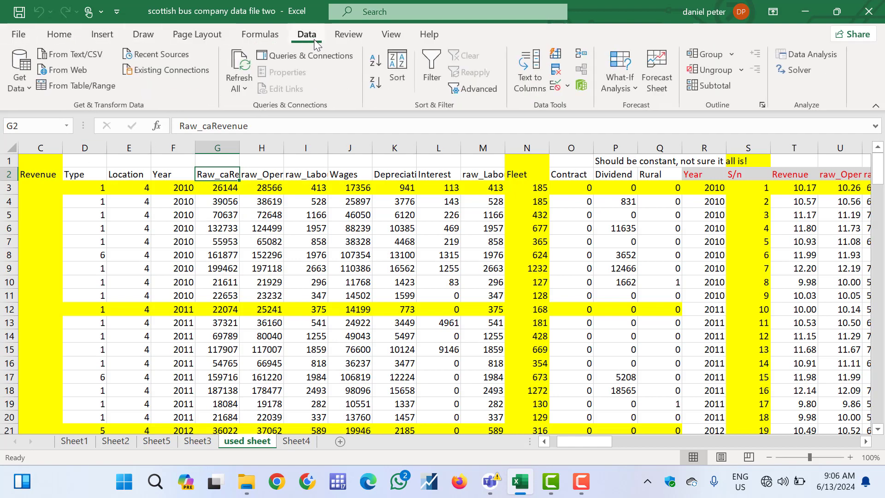
click(810, 54)
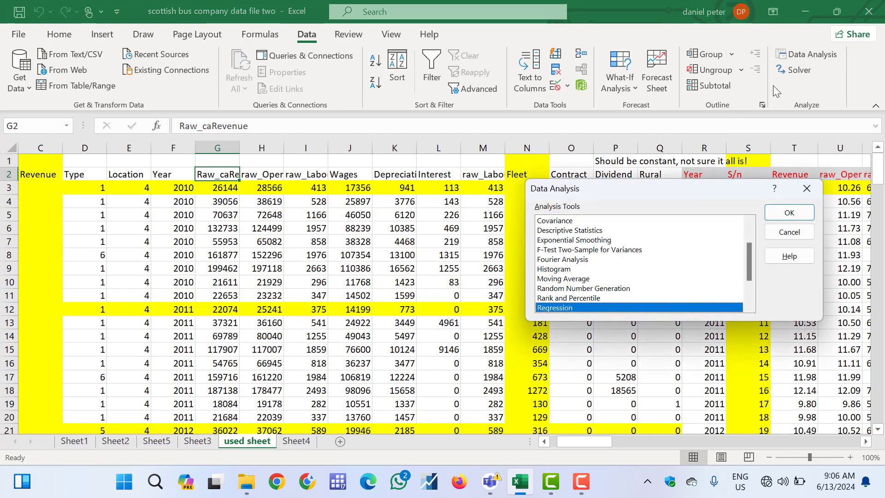
click(749, 295)
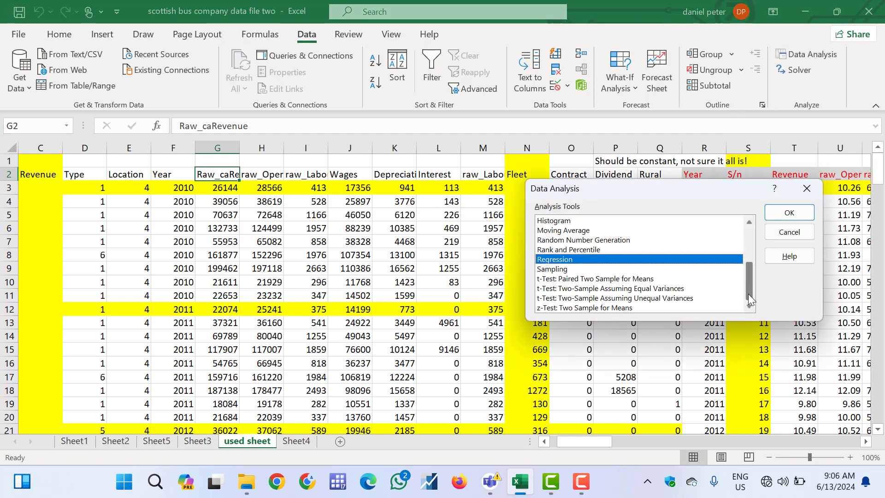
double_click(602, 260)
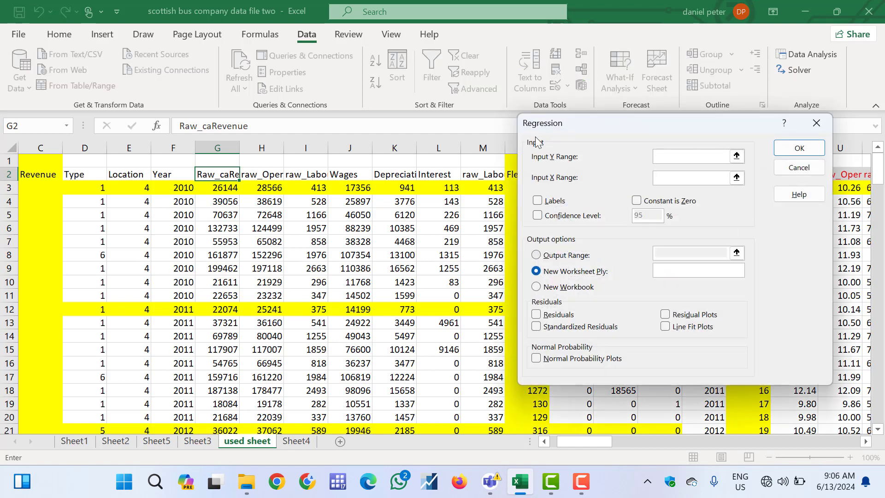
drag(574, 118, 505, 46)
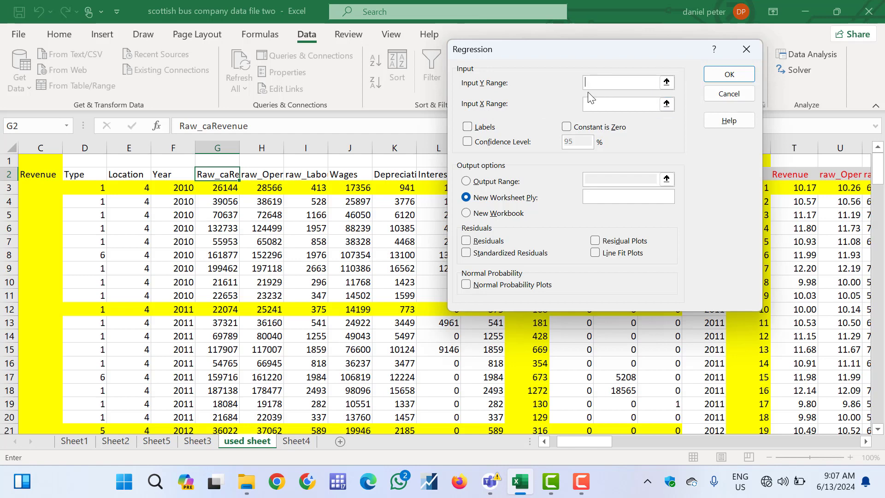
Set the regression's Y range to the Raw_caRevenue column with its header, $G$2:$G$145
click(667, 82)
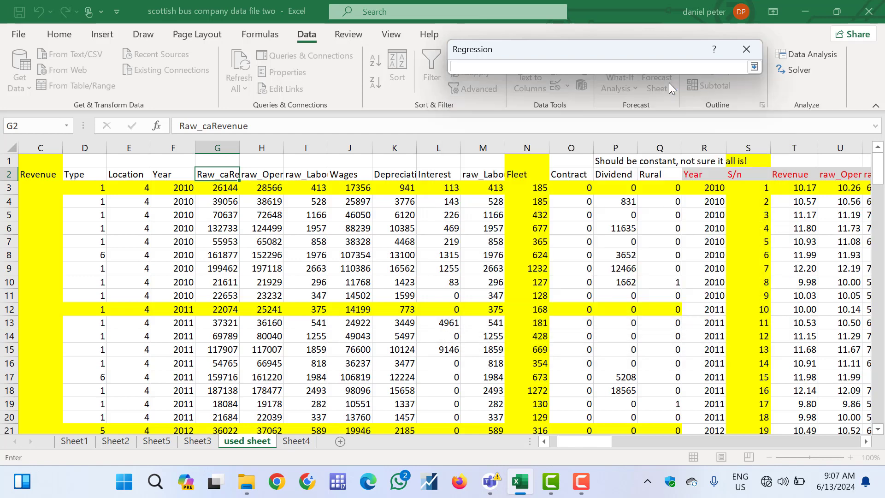
click(214, 175)
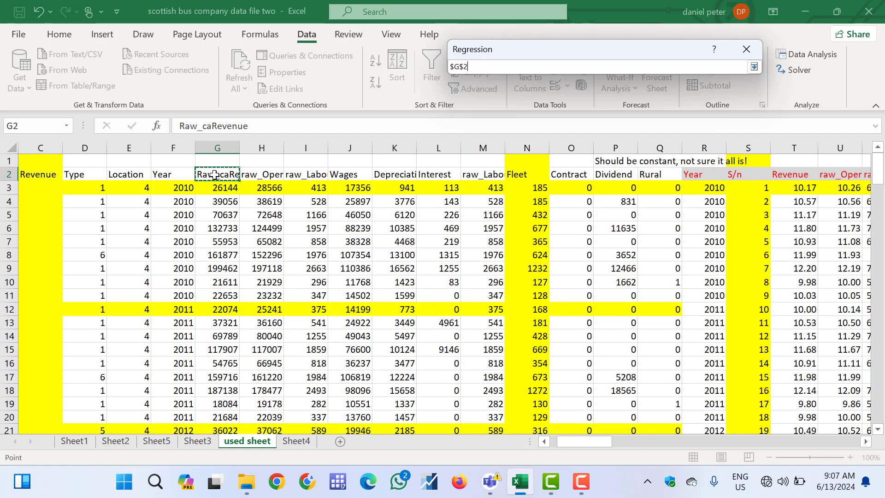
key(ctrl+shift+Down)
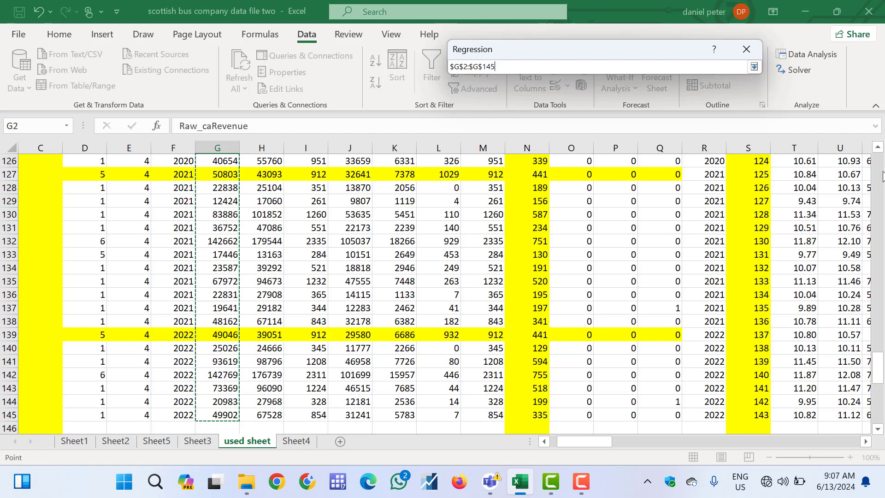
drag(883, 175, 882, 159)
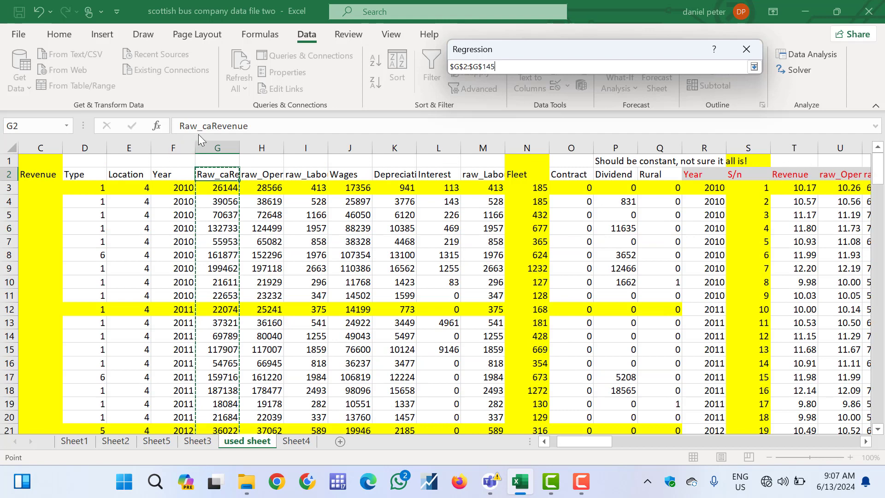
click(754, 67)
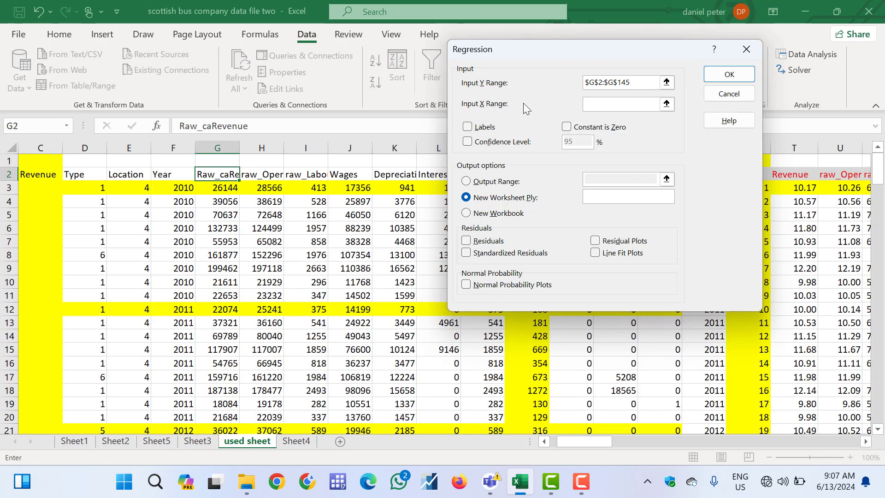
Set the regression's X range to the operating cost, labour, wages and depreciation columns with headers, $H$2:$K$145
click(666, 104)
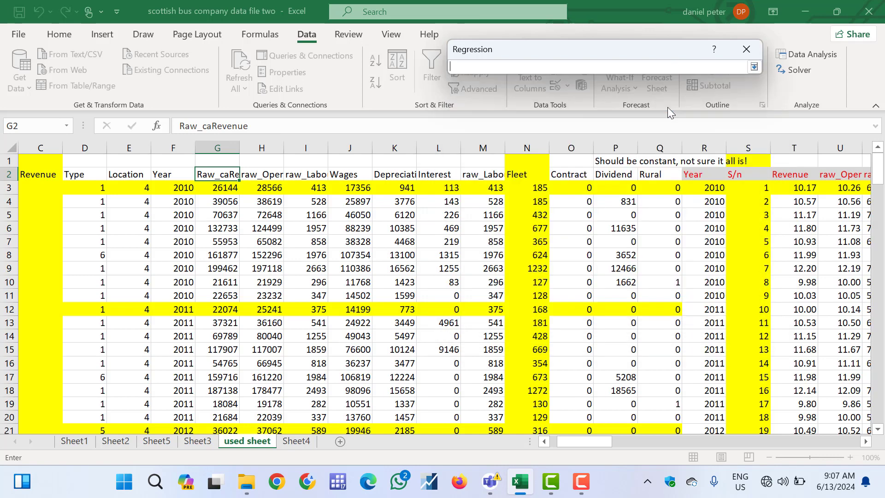
click(267, 174)
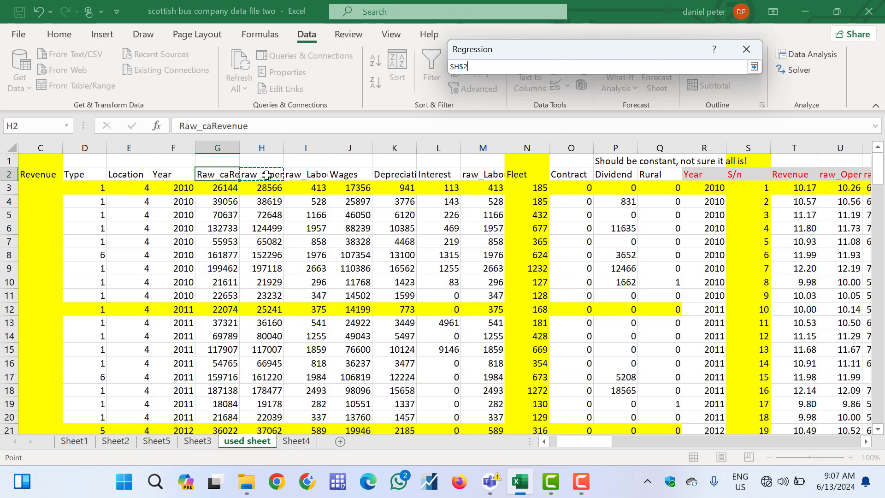
key(shift+Right)
key(shift+Right)
key(shift+Right)
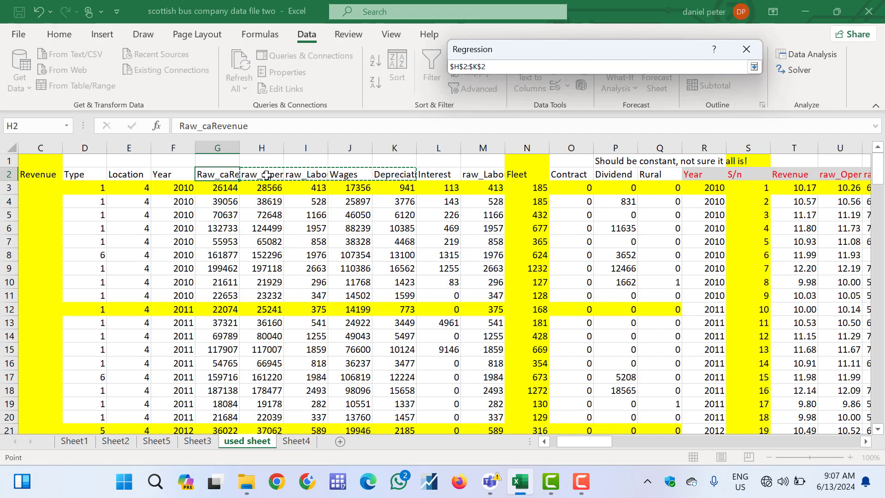
key(ctrl+shift+Down)
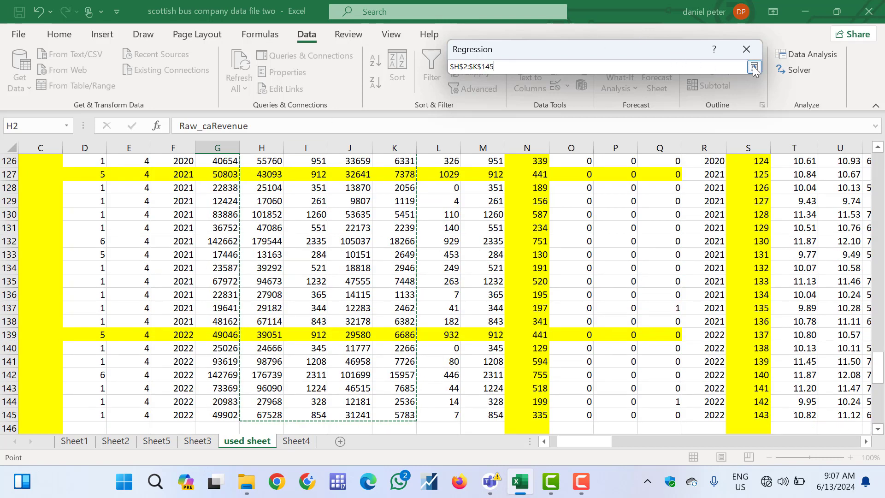
click(753, 68)
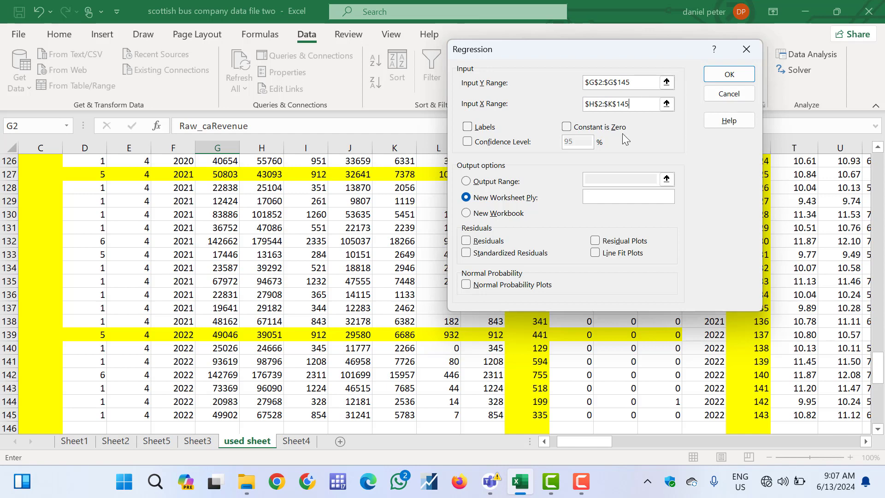
Enable Labels and Residuals for the regression, leave Confidence Level off, and send the output to a new worksheet
click(468, 129)
click(468, 141)
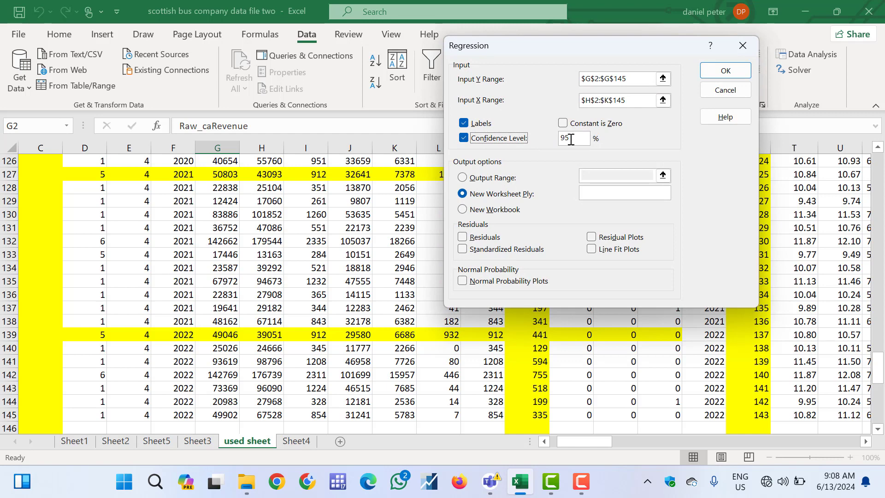
click(570, 140)
click(465, 139)
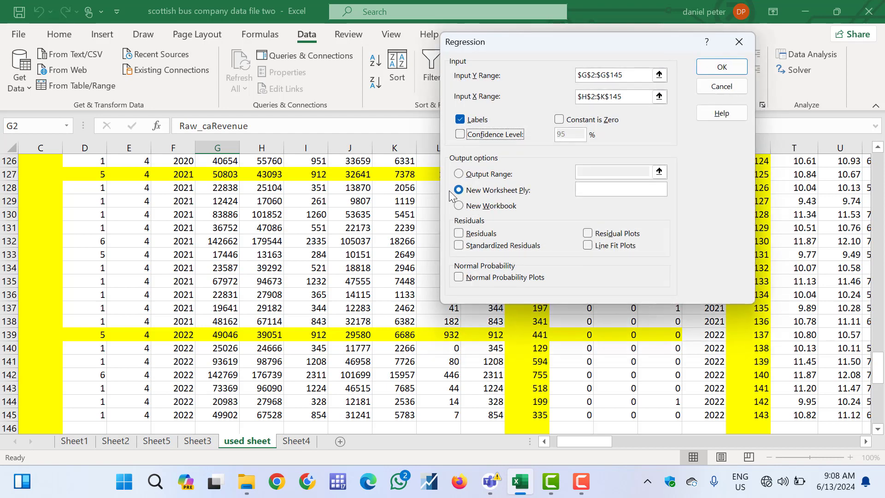
click(460, 177)
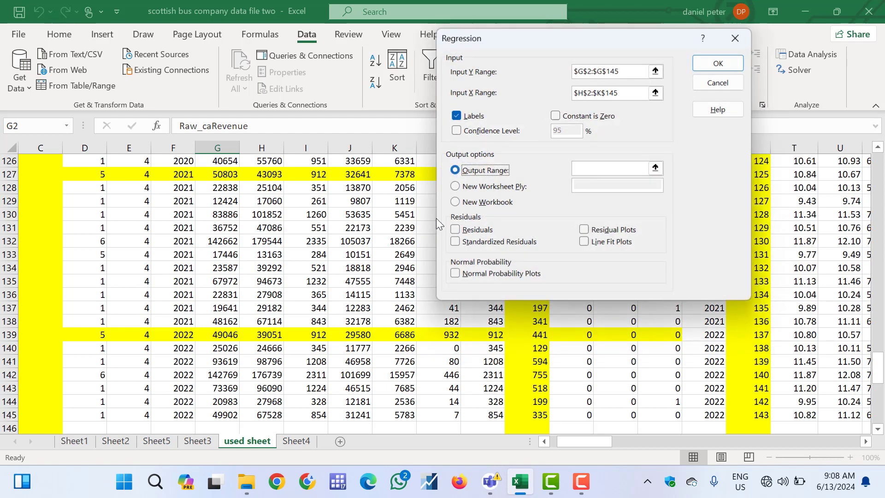
click(456, 186)
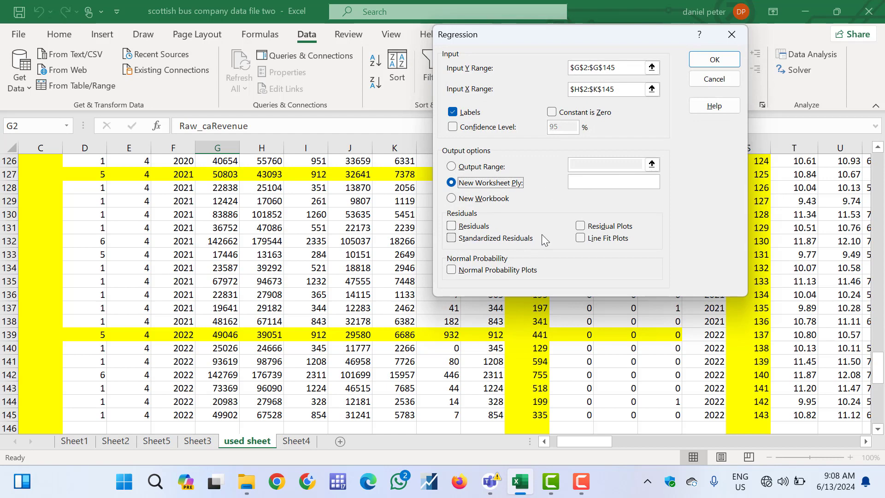
click(451, 226)
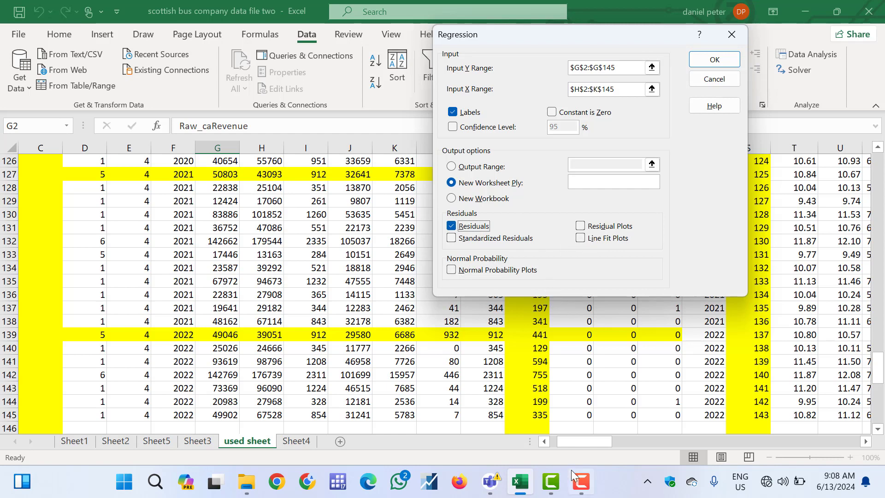
mouse_move(574, 475)
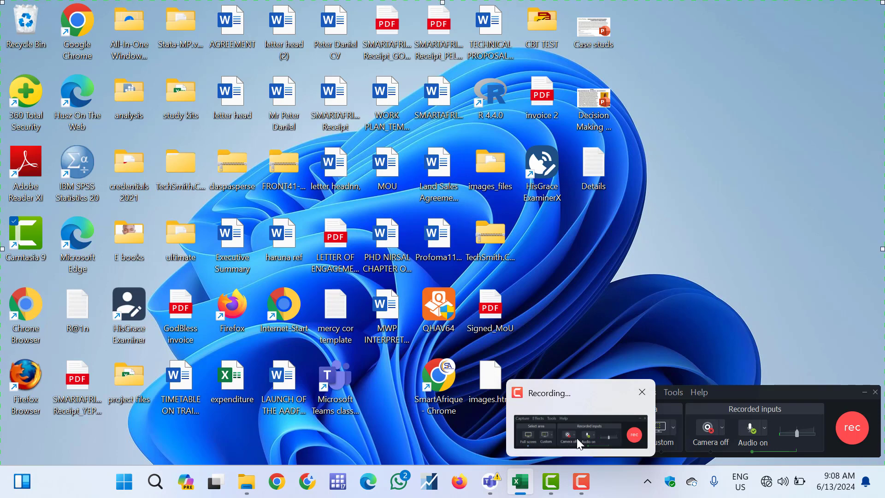
click(577, 438)
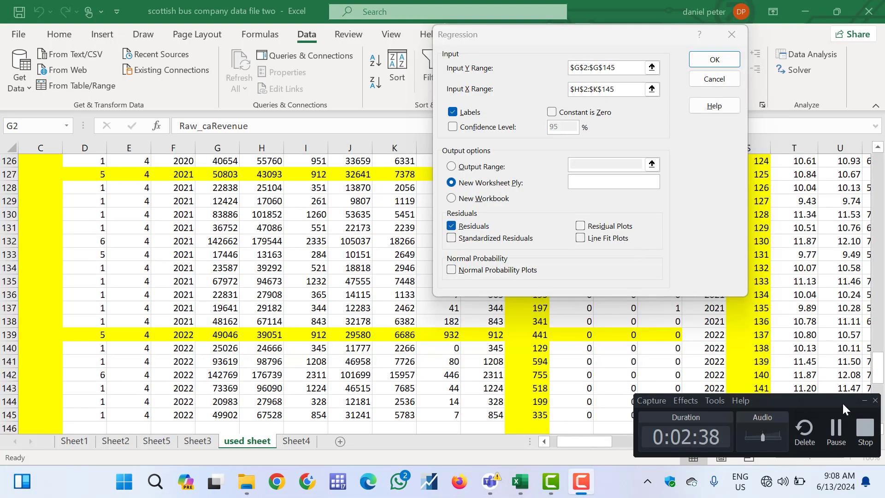
click(865, 400)
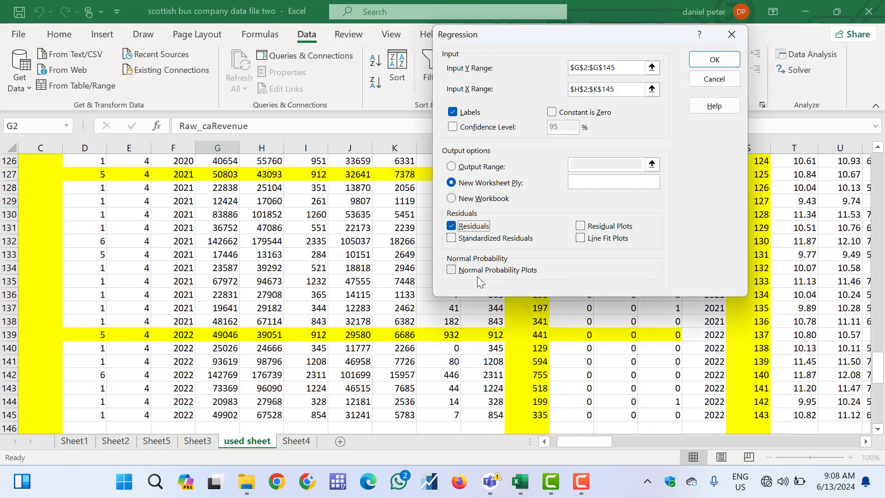
Run the regression and fit columns A and B of the output sheet to their contents
click(715, 60)
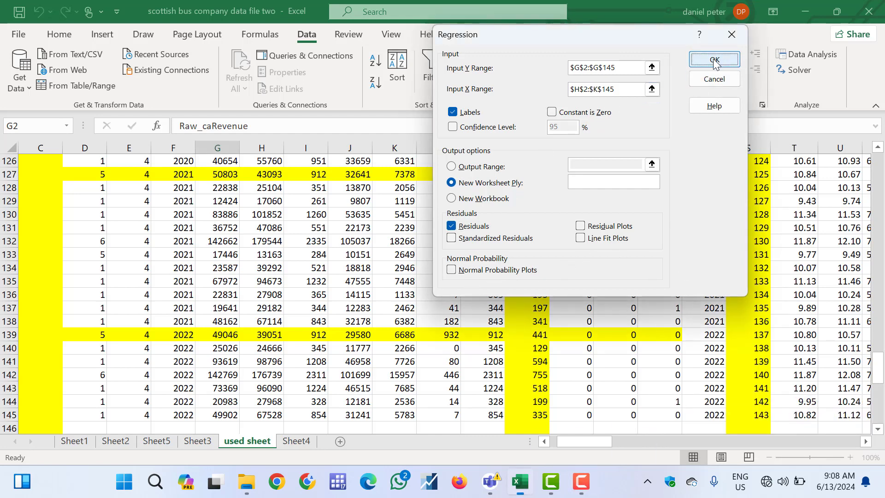
click(271, 184)
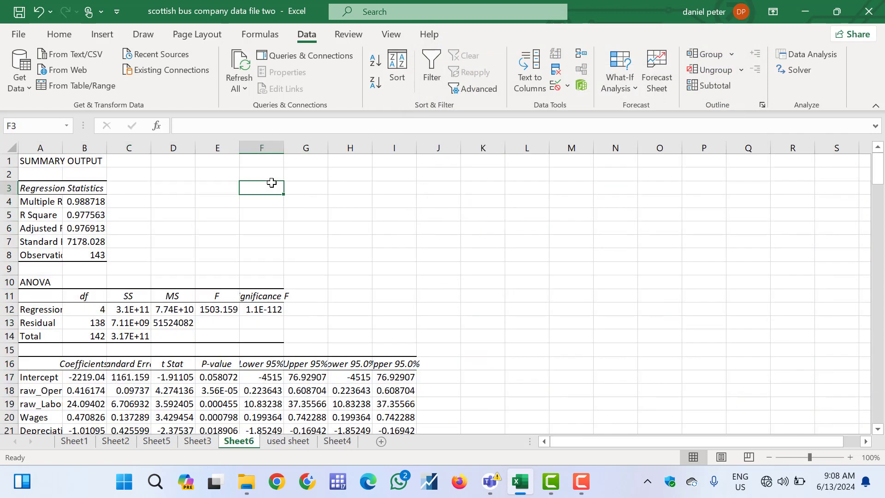
double_click(60, 150)
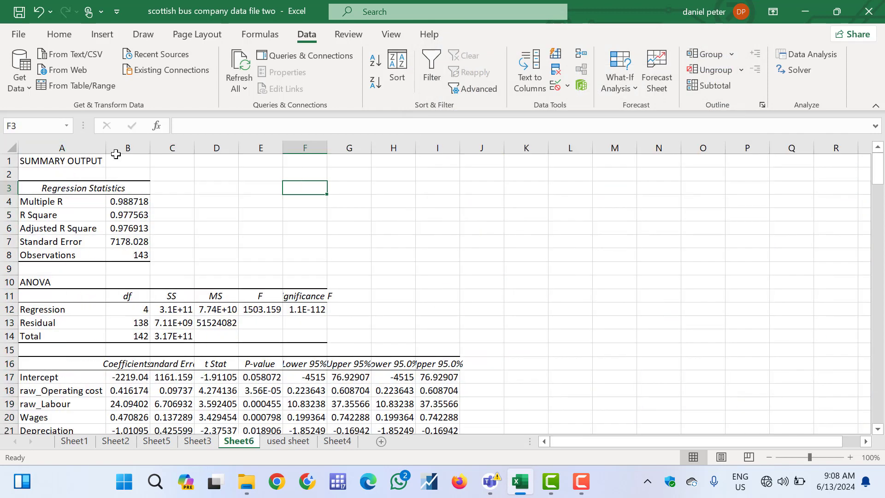
drag(149, 144, 149, 144)
double_click(148, 145)
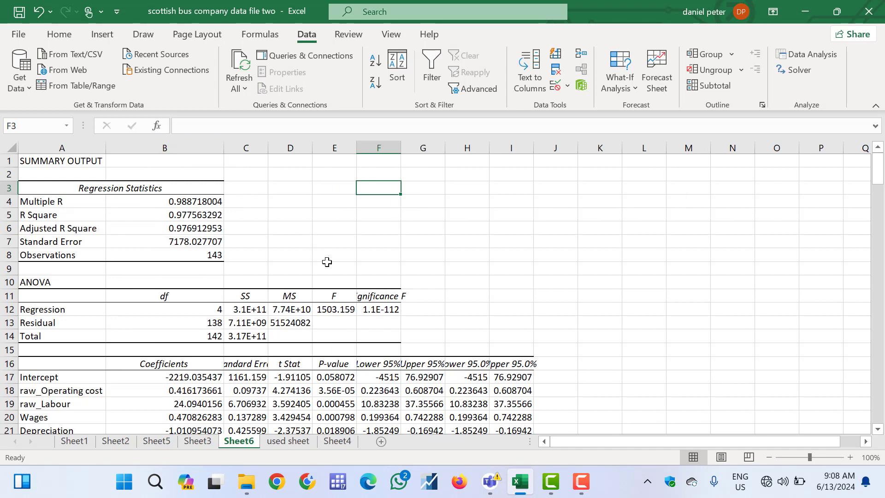
Review the regression output, examining the Multiple R, R Square and Adjusted R Square values
scroll(373, 276, down, 2)
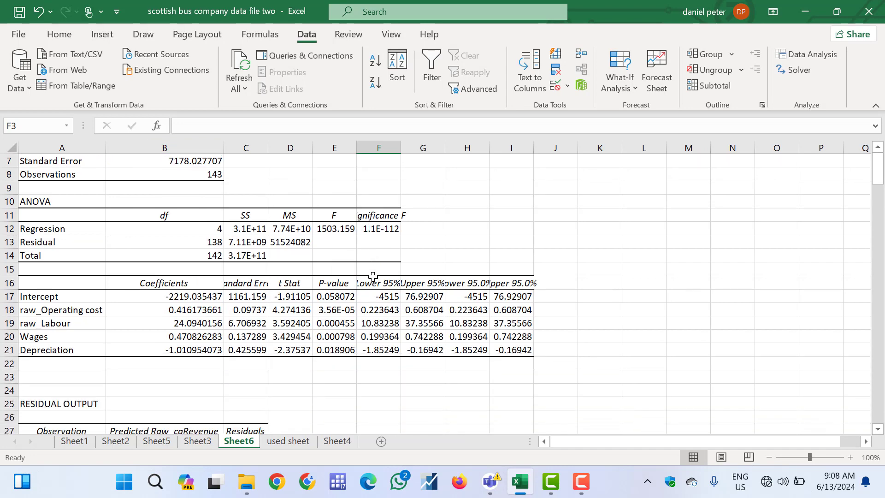
scroll(373, 277, up, 2)
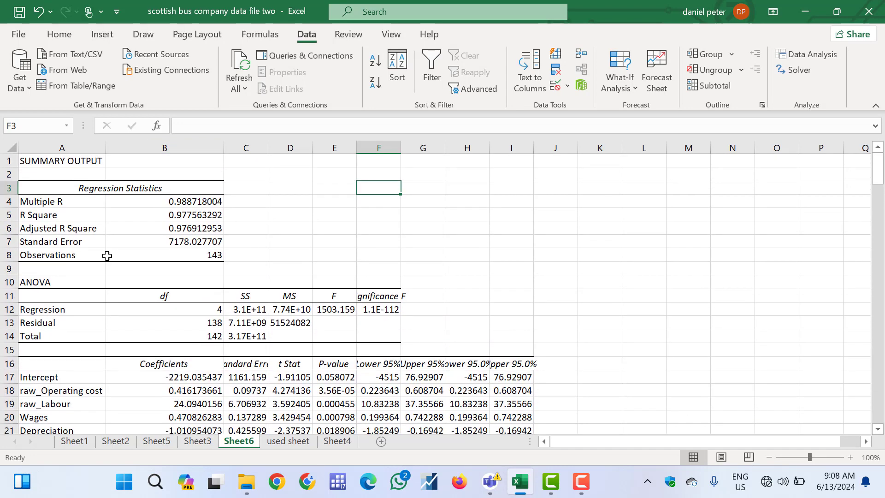
click(74, 208)
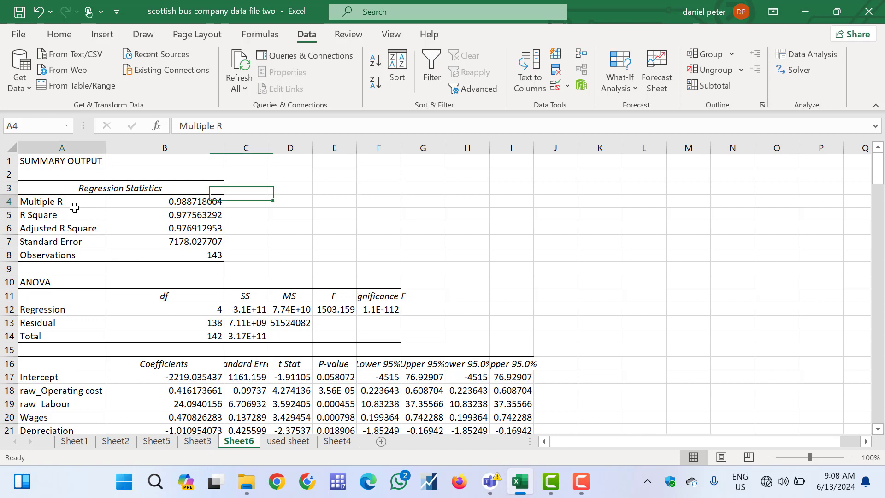
click(130, 205)
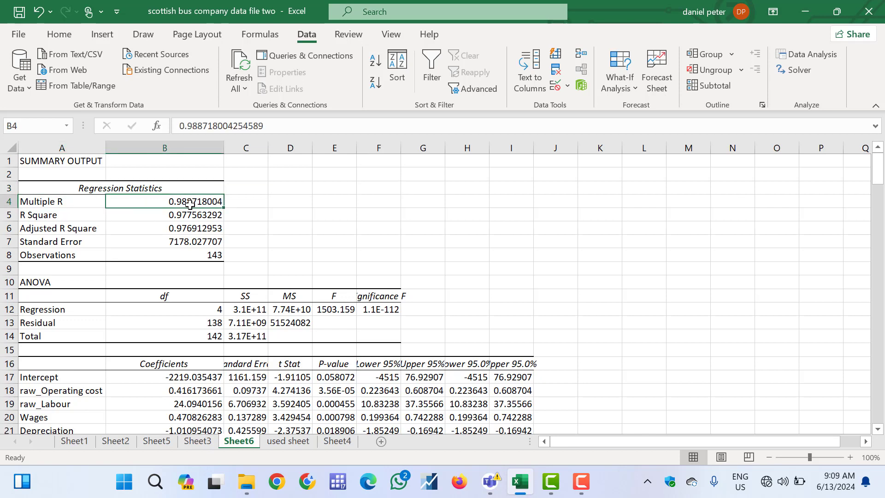
click(138, 216)
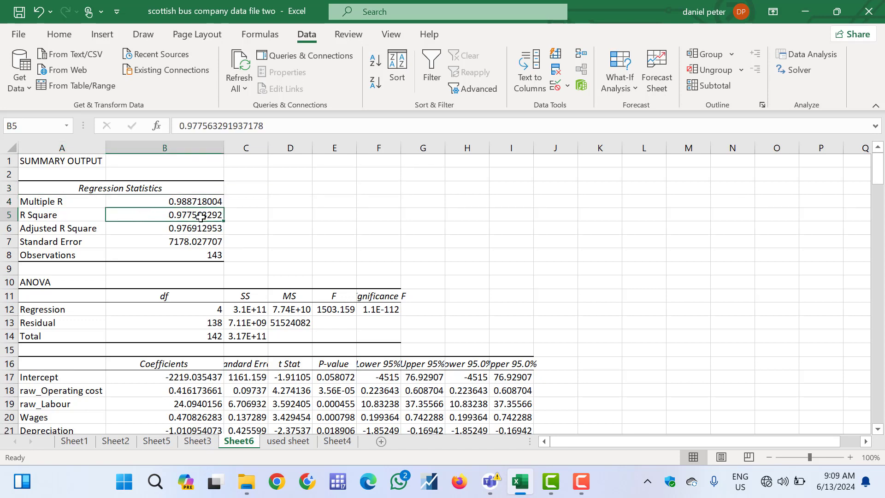
click(140, 232)
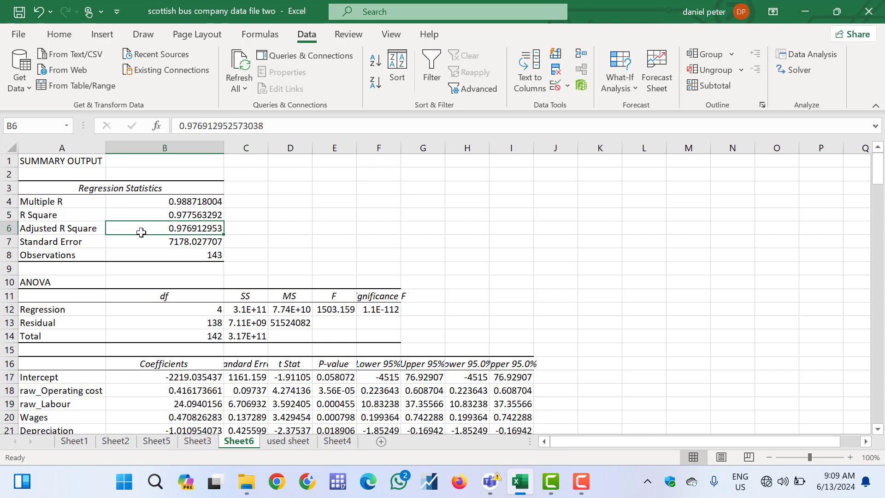
Examine the observations count and the ANOVA regression df, F and Significance F, fitting column F to its contents
click(163, 256)
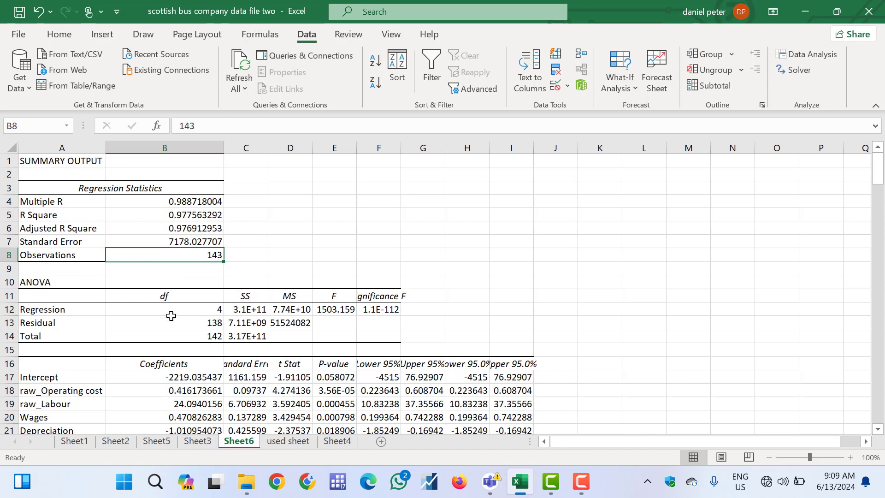
click(149, 310)
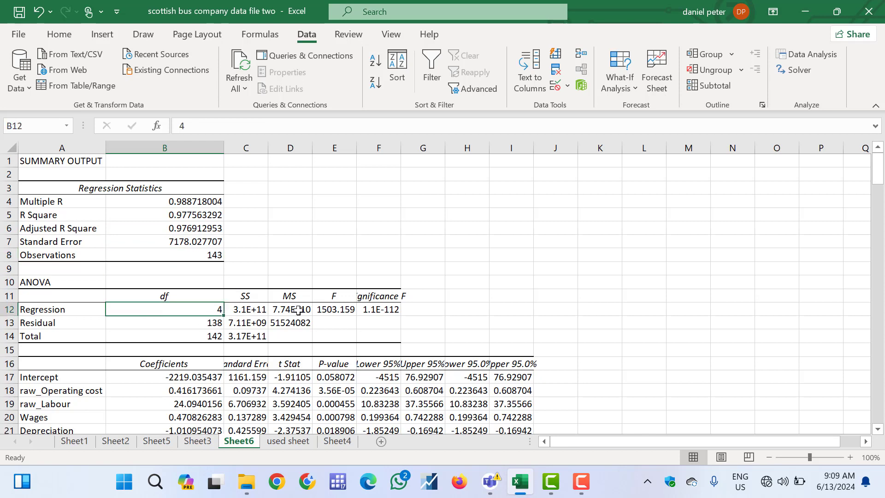
click(352, 310)
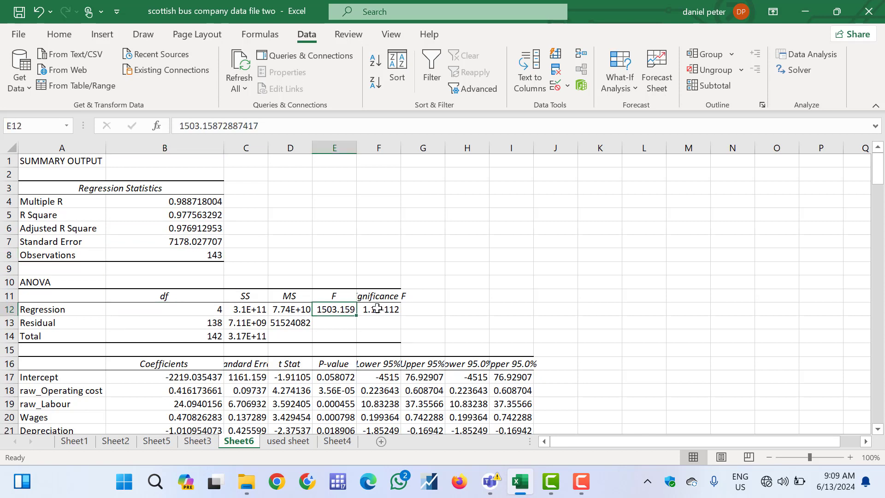
click(379, 310)
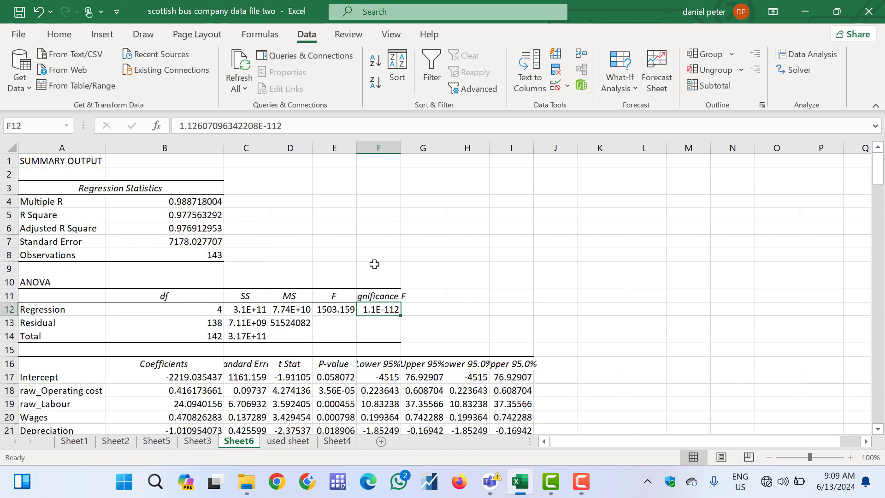
double_click(400, 148)
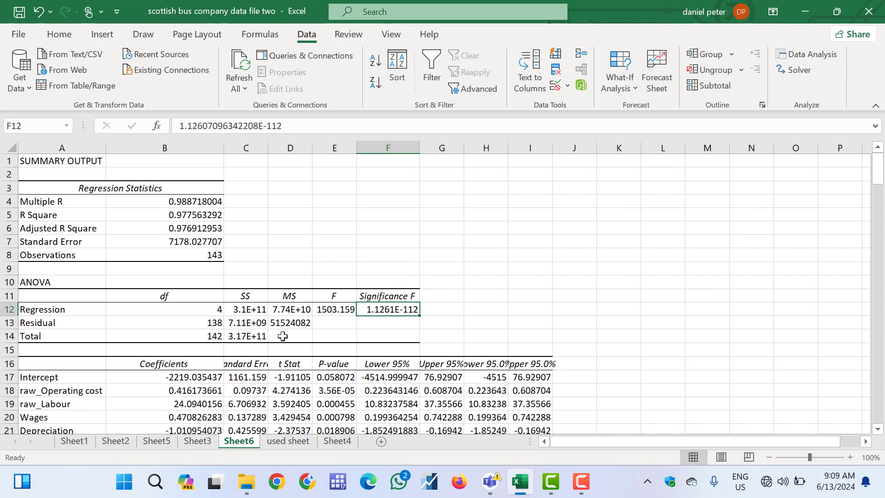
Examine the intercept's coefficient and standard error in the coefficients table, fitting column C to its contents
scroll(214, 358, down, 3)
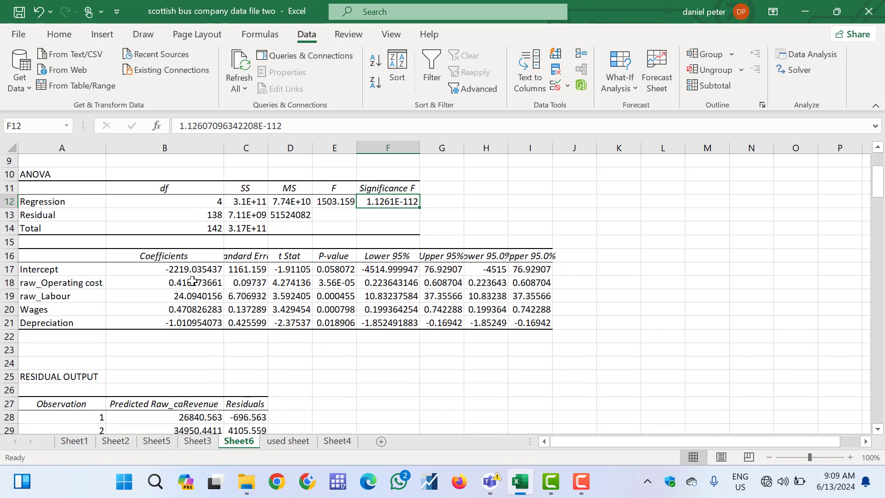
click(165, 271)
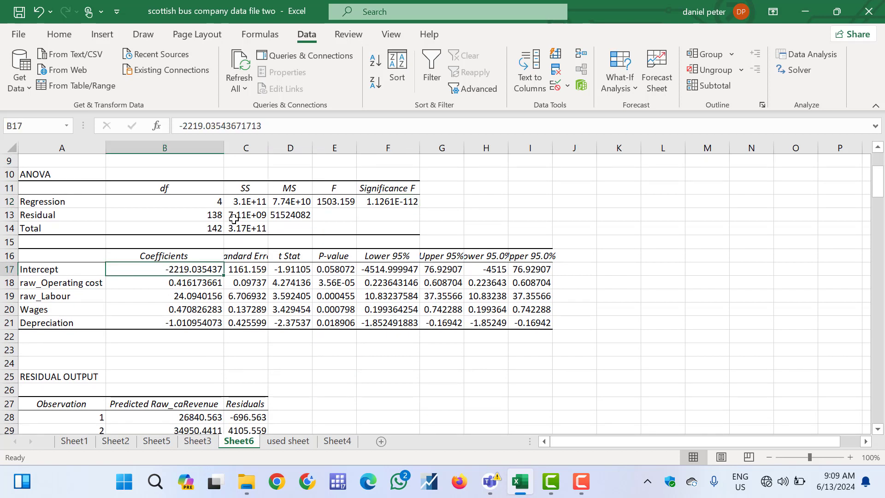
click(252, 269)
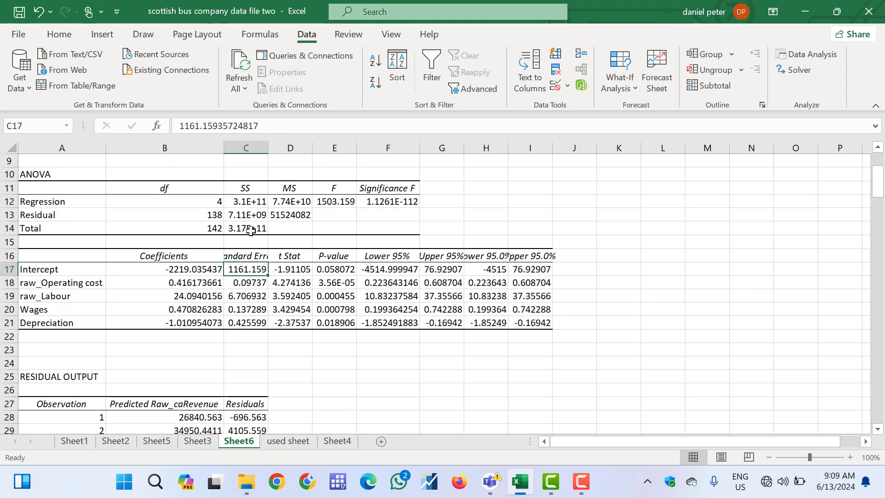
double_click(265, 145)
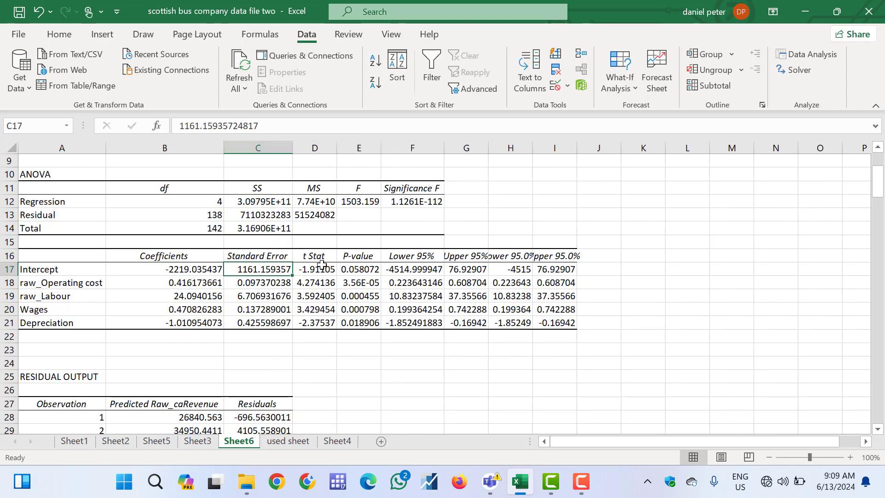
Examine the t Stat values of operating cost, labour, wages and depreciation in the coefficients table
click(87, 288)
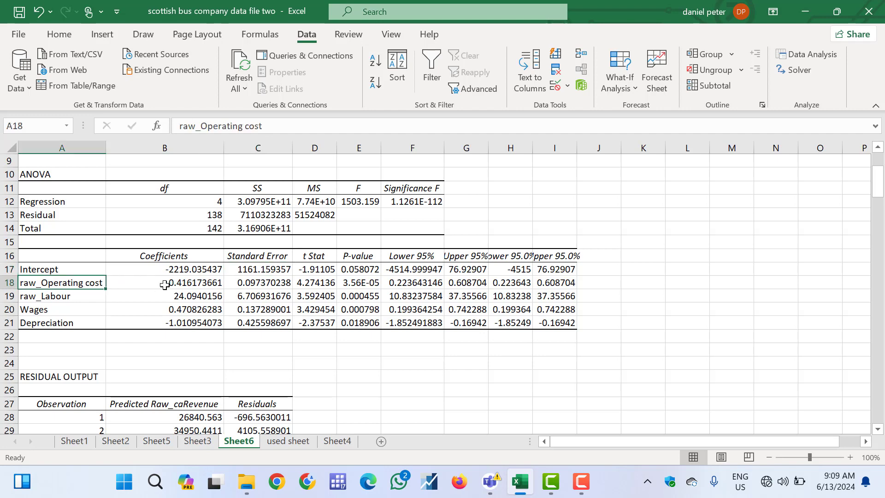
click(308, 283)
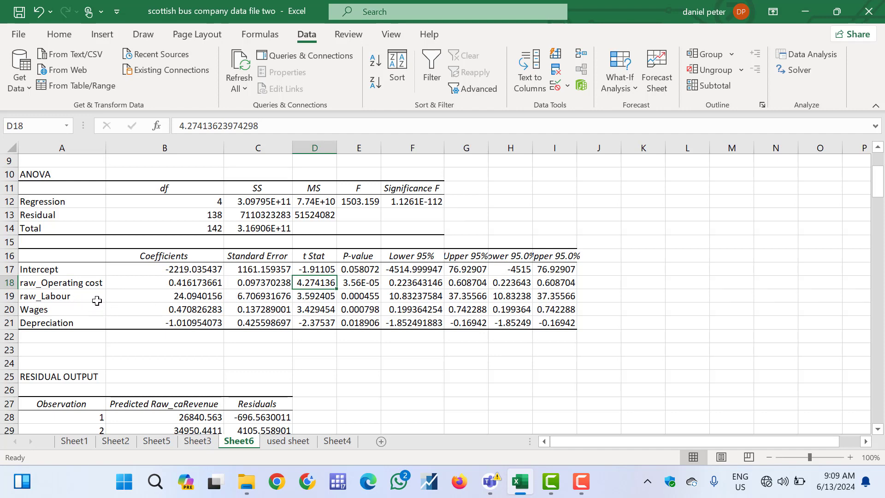
click(324, 295)
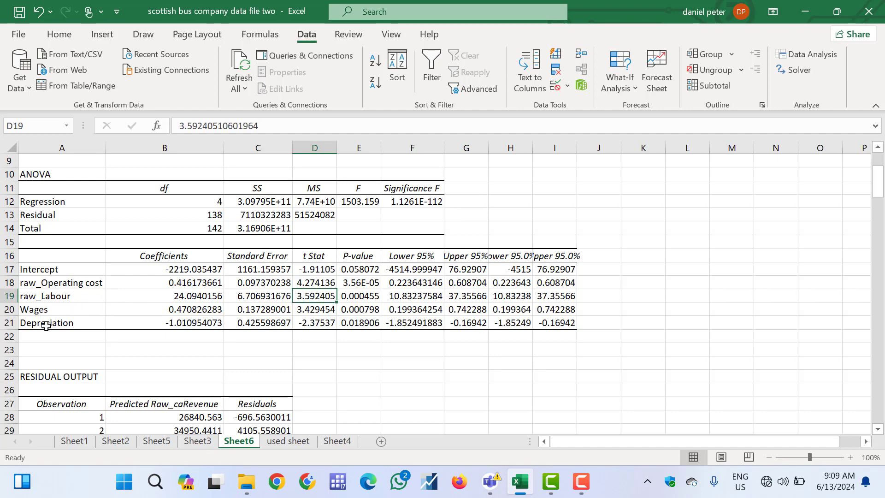
click(333, 309)
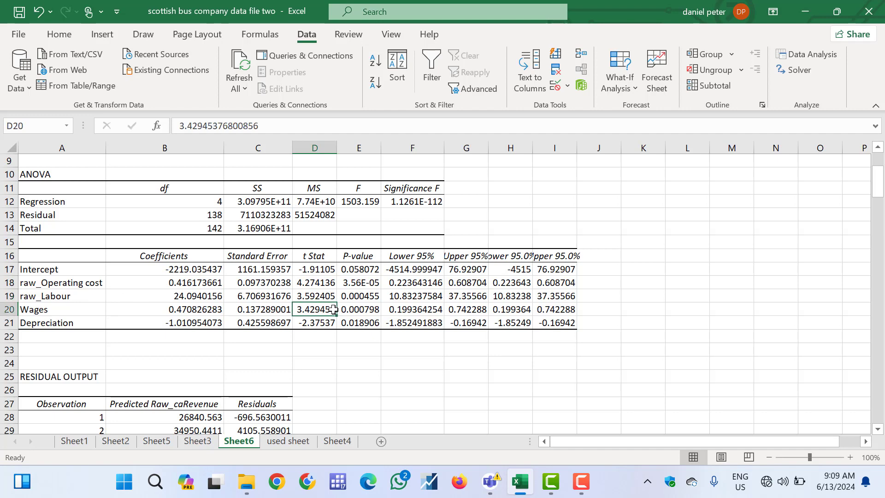
click(310, 324)
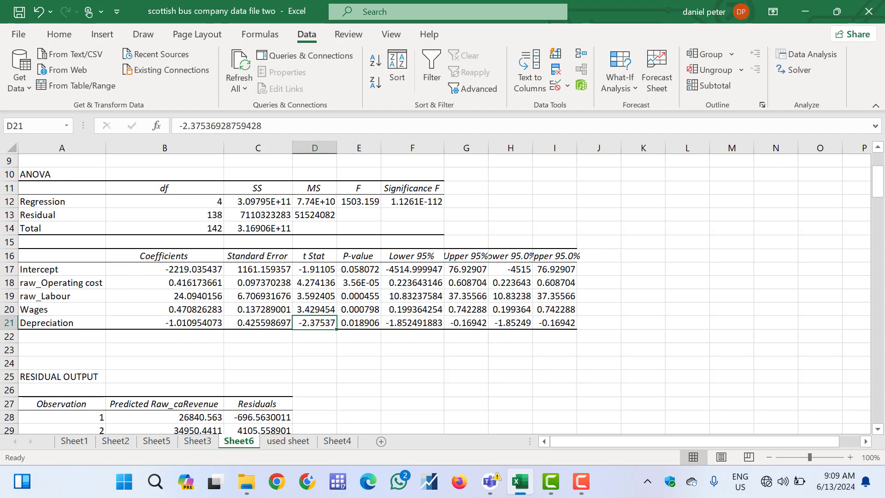
Review the residual output through the last observation, examining the predicted revenue and residuals, and return to the summary output
scroll(877, 431, down, 3)
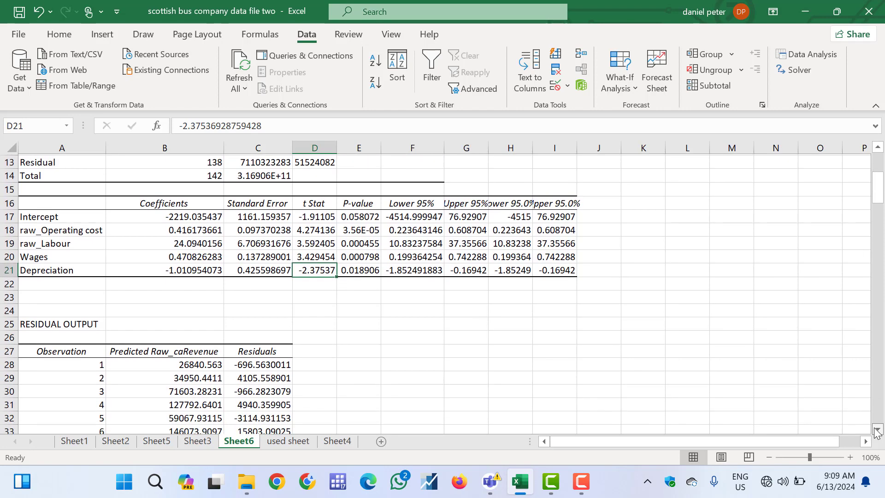
scroll(877, 431, down, 2)
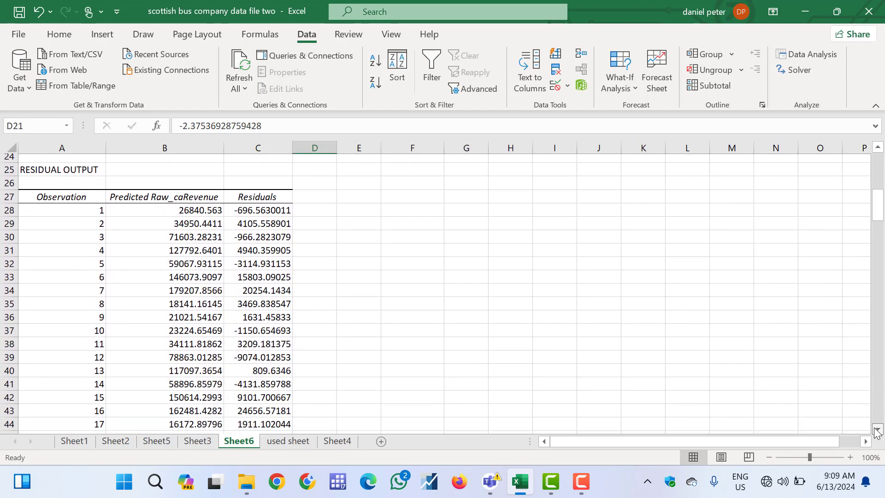
click(150, 207)
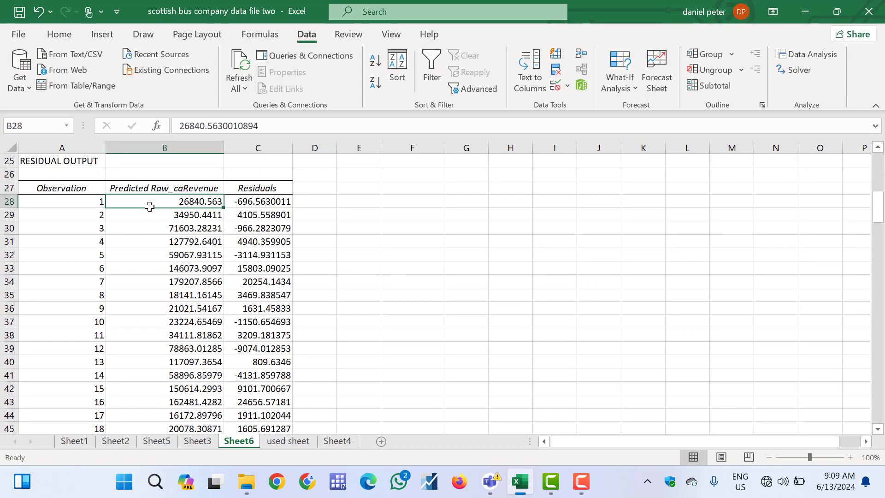
click(243, 204)
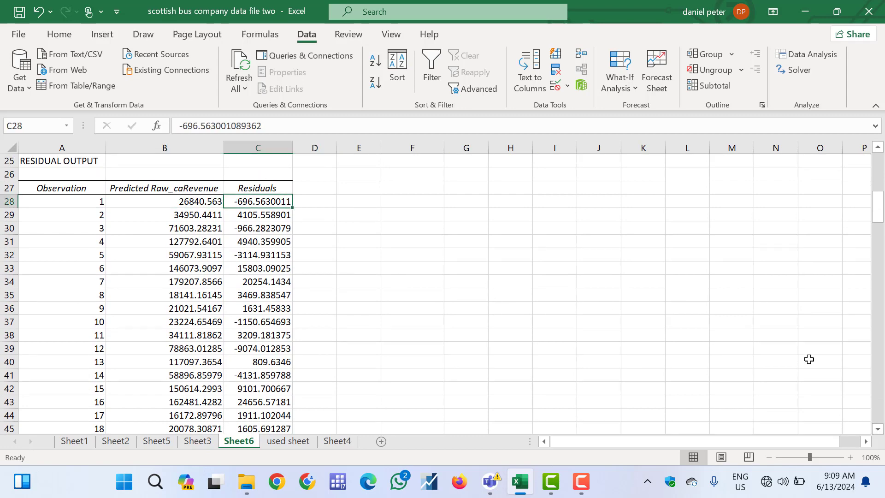
drag(883, 409, 882, 410)
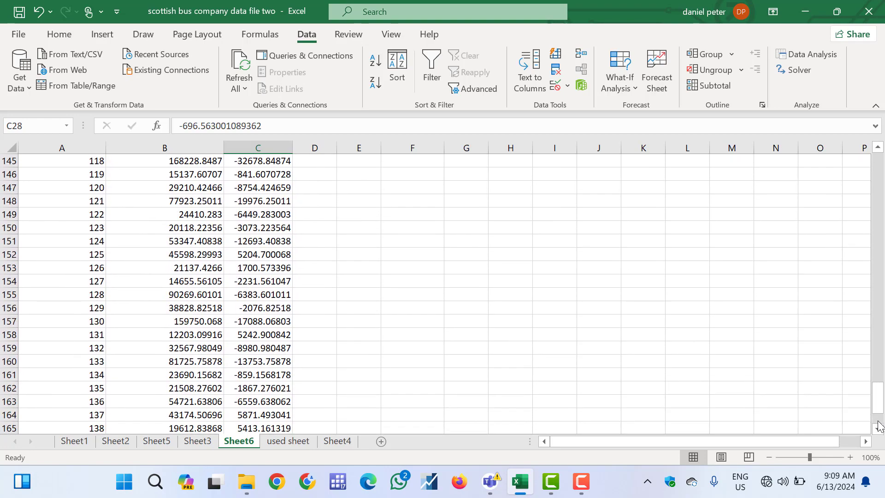
click(879, 421)
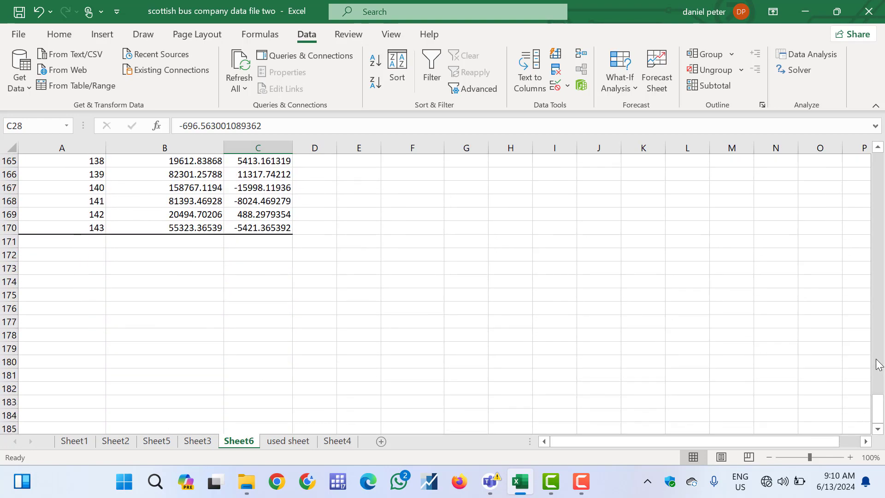
drag(878, 365, 879, 364)
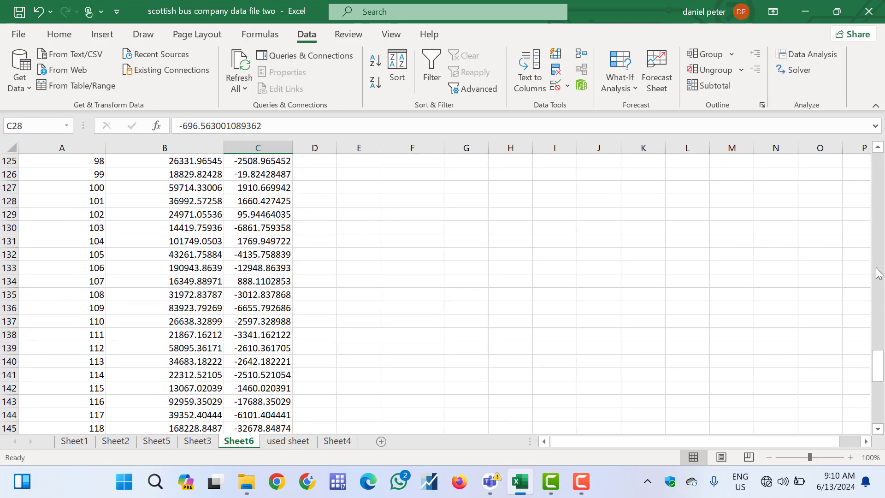
drag(879, 273, 879, 273)
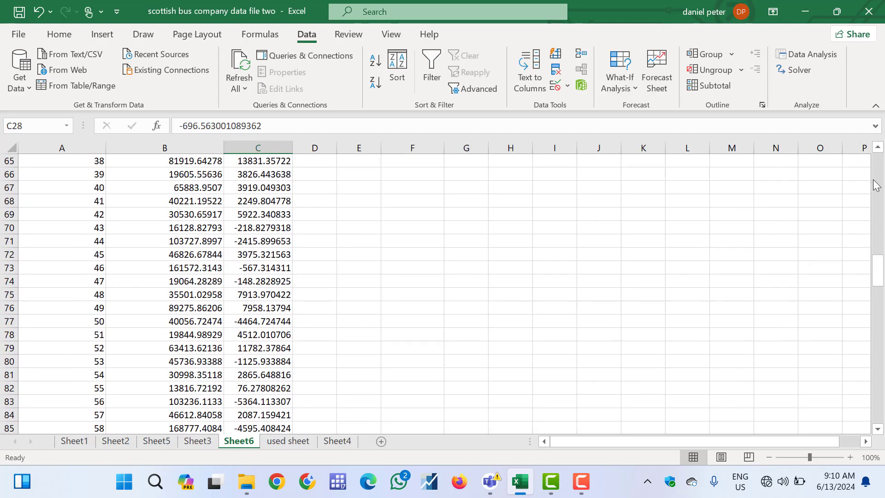
drag(877, 183, 880, 159)
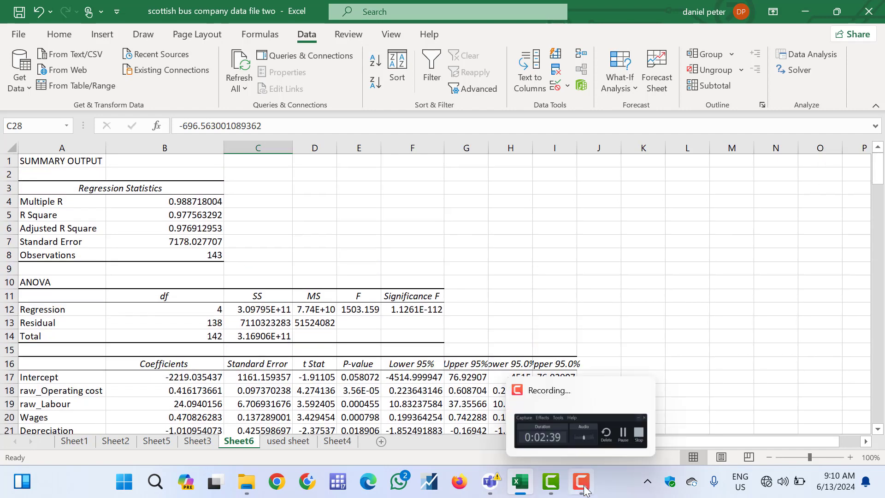
click(583, 483)
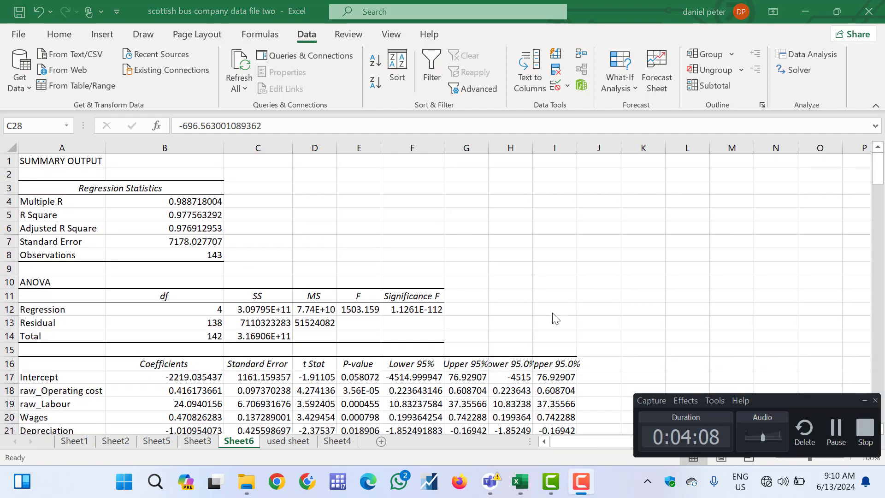
click(554, 285)
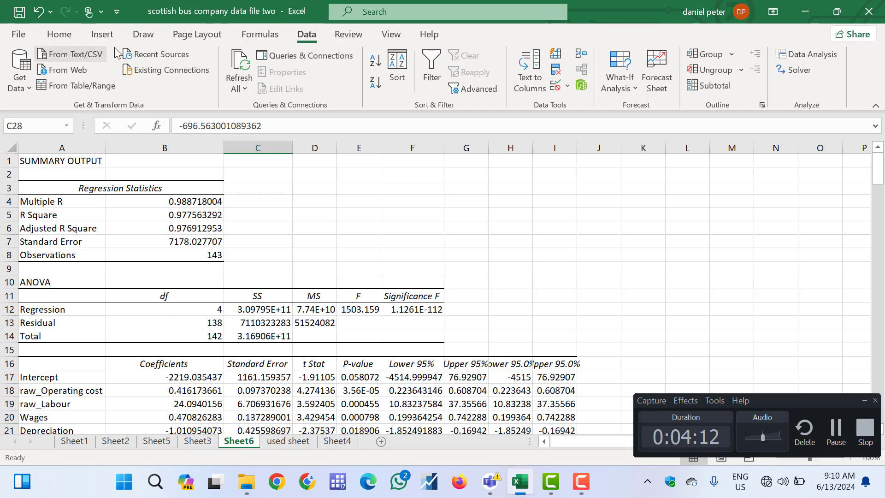
click(59, 35)
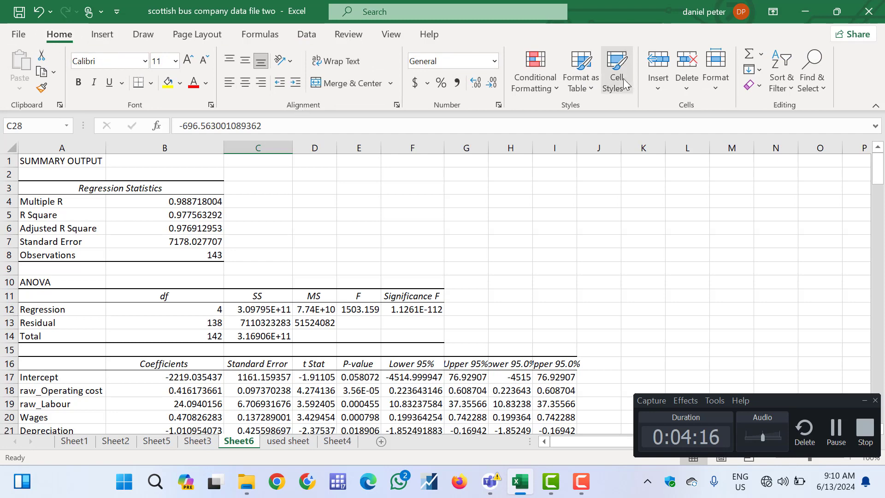
click(307, 37)
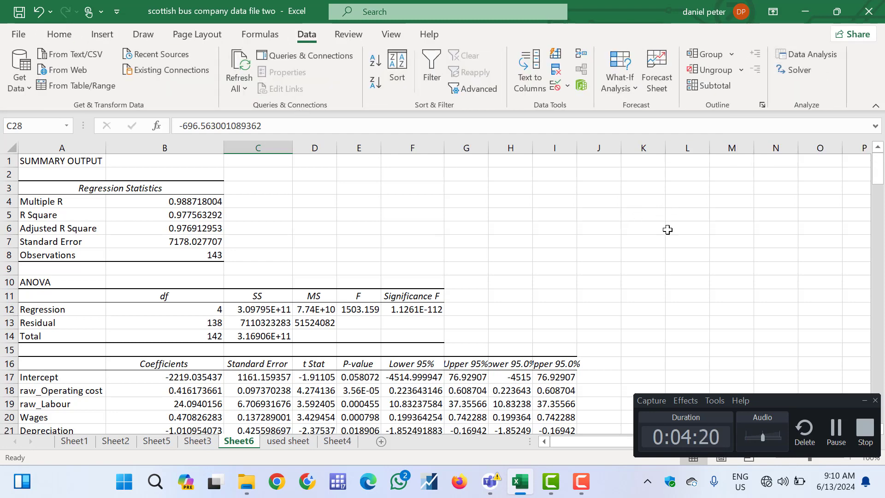
Manage the Excel Add-ins from the program options and accept the list with Analysis ToolPak enabled
click(17, 35)
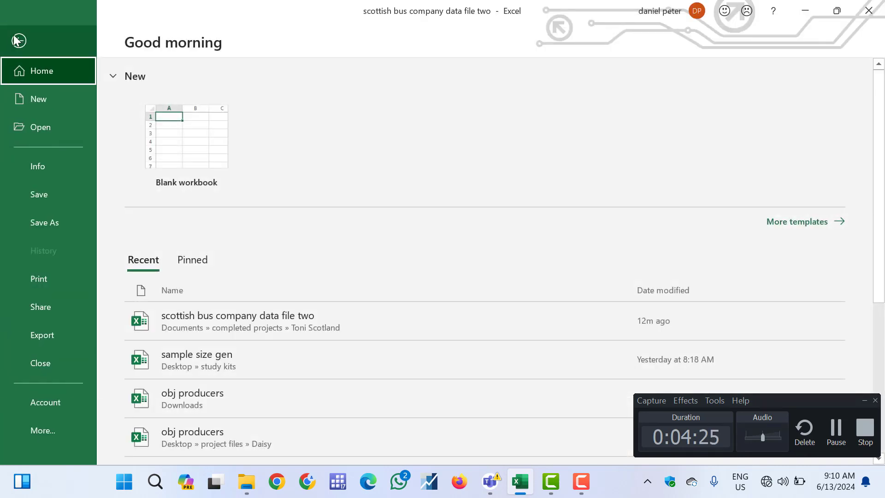
click(43, 432)
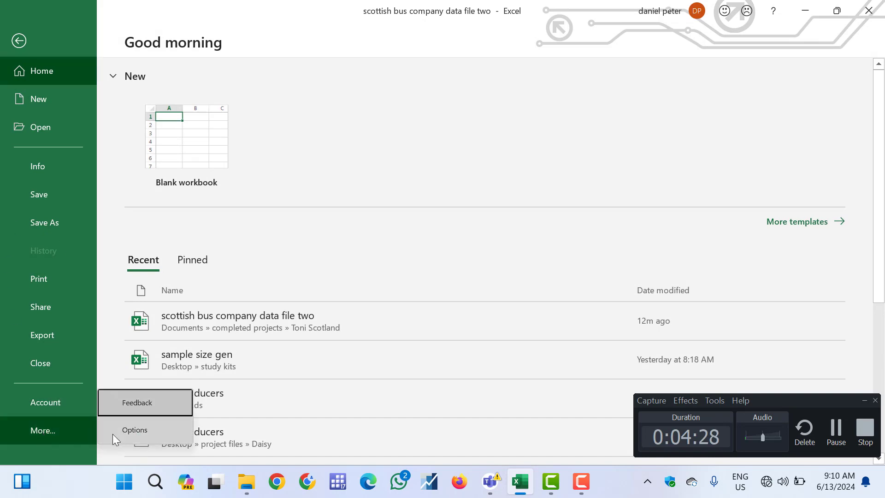
click(121, 430)
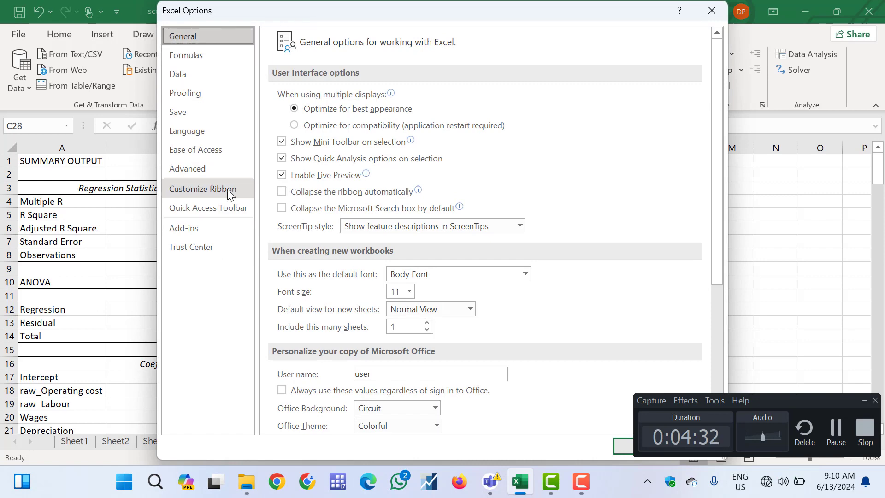
click(211, 229)
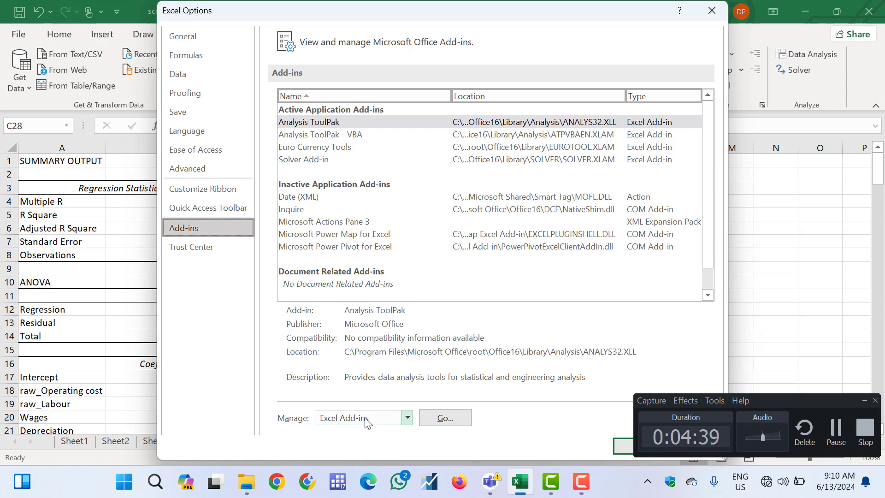
click(429, 419)
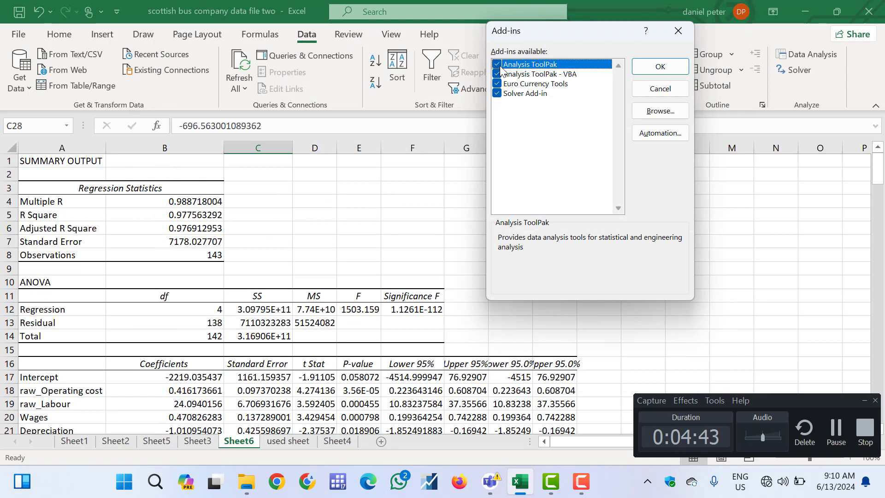
click(659, 68)
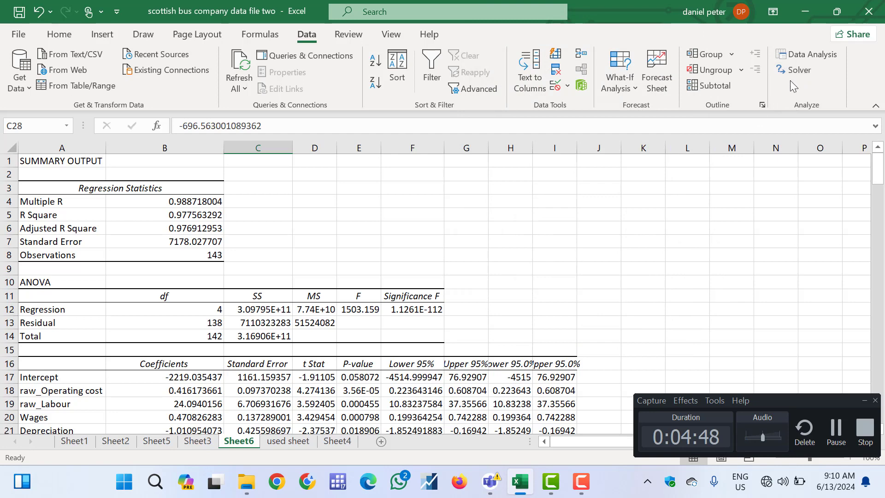
click(21, 35)
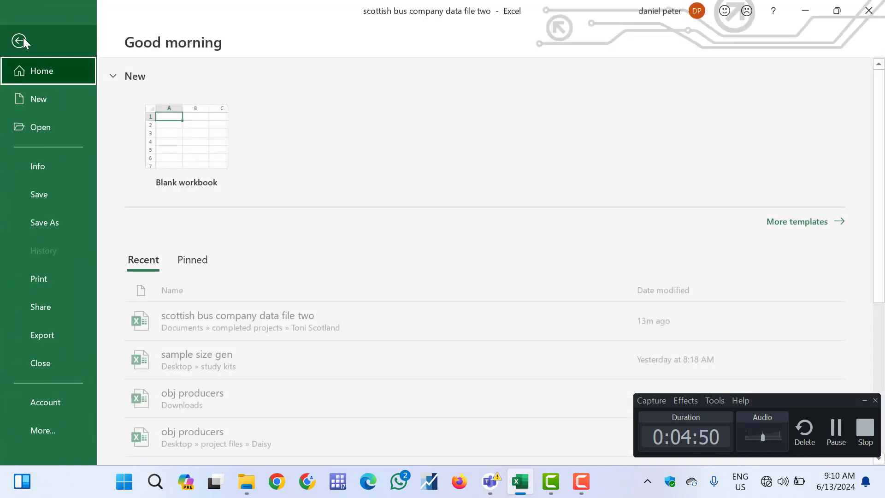
click(20, 43)
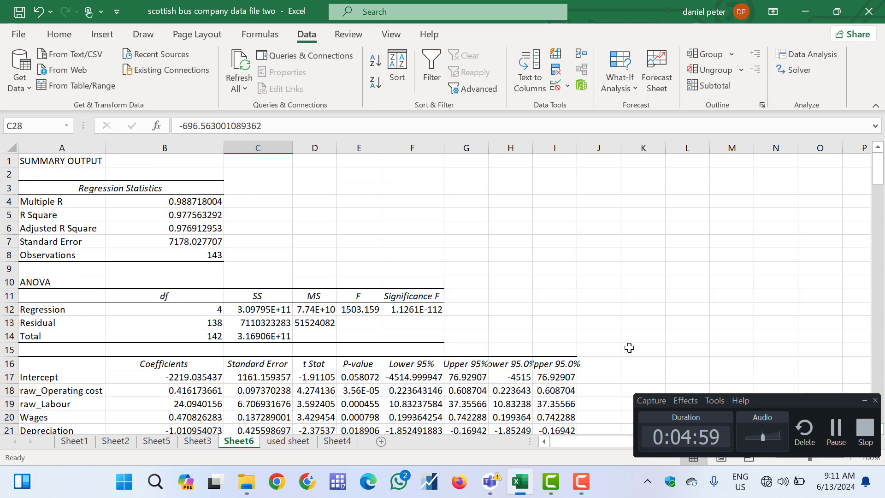
scroll(629, 347, down, 3)
scroll(629, 347, up, 2)
scroll(630, 348, down, 3)
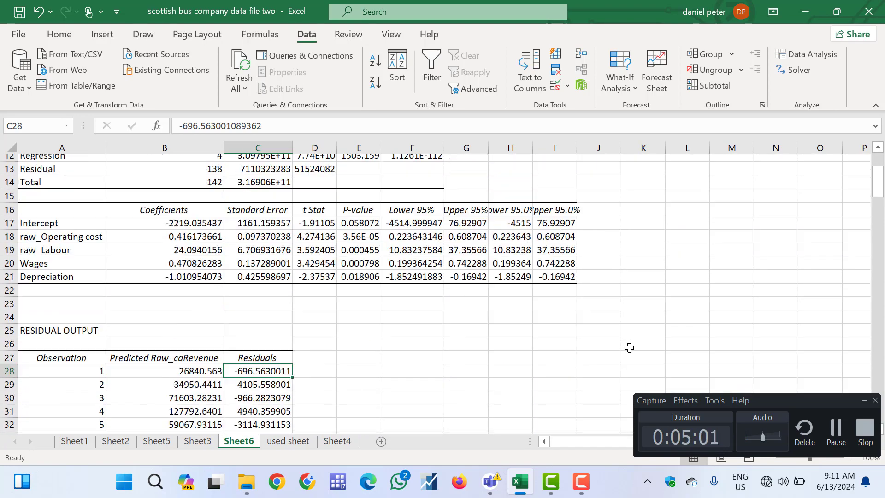
scroll(630, 348, up, 4)
scroll(630, 347, down, 1)
scroll(630, 348, up, 1)
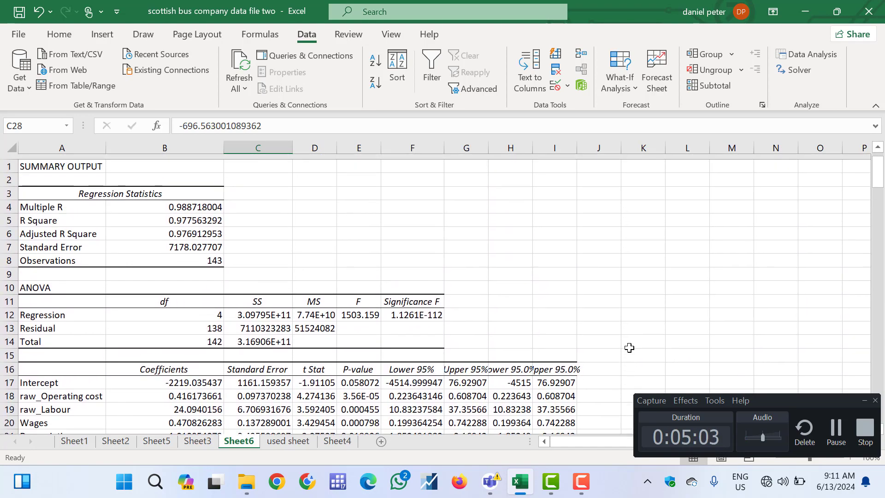
scroll(630, 347, down, 1)
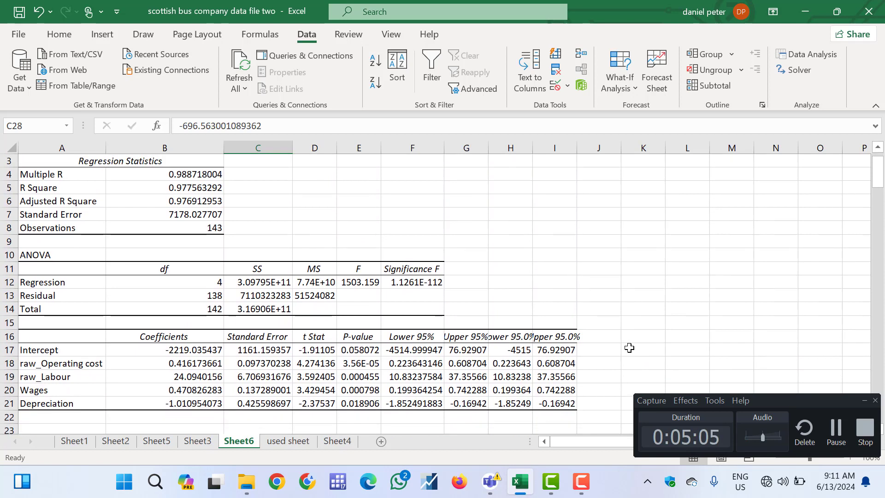